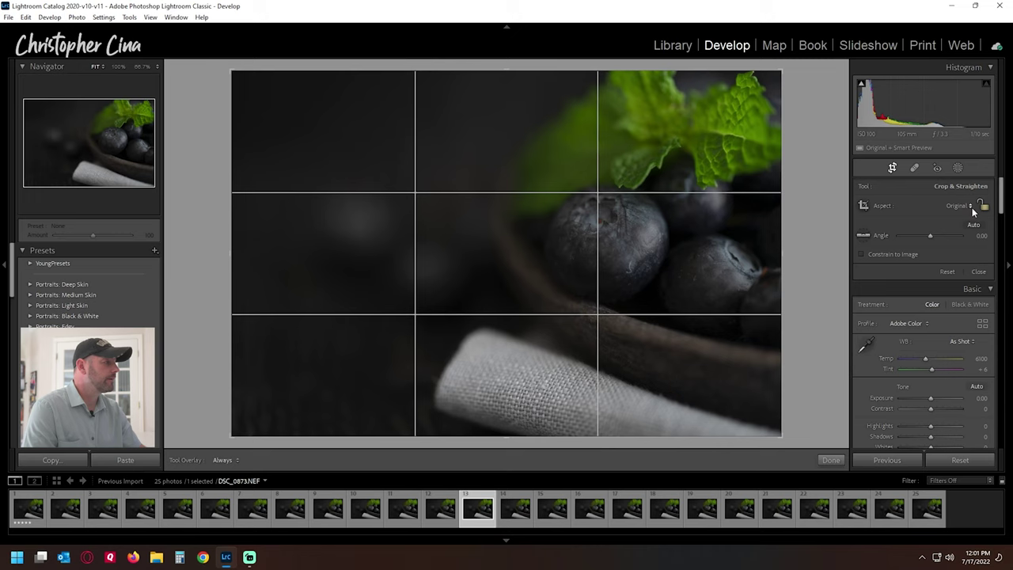
Crop the blueberry photo to a 16 x 9 aspect ratio, shifting the image slightly down within the frame
click(971, 208)
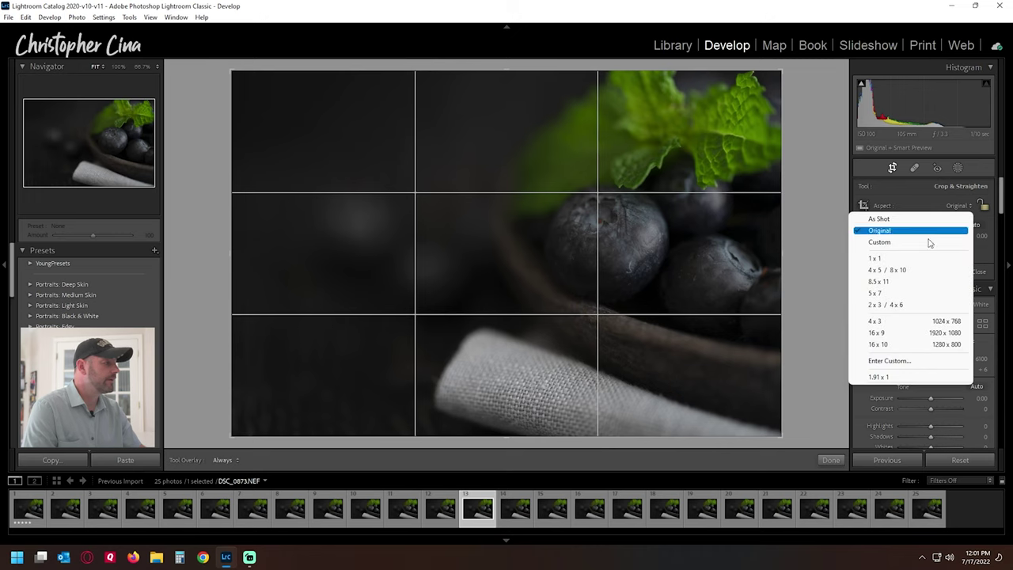
click(881, 332)
mouse_move(586, 296)
mouse_down()
mouse_move(586, 326)
mouse_move(583, 315)
mouse_up()
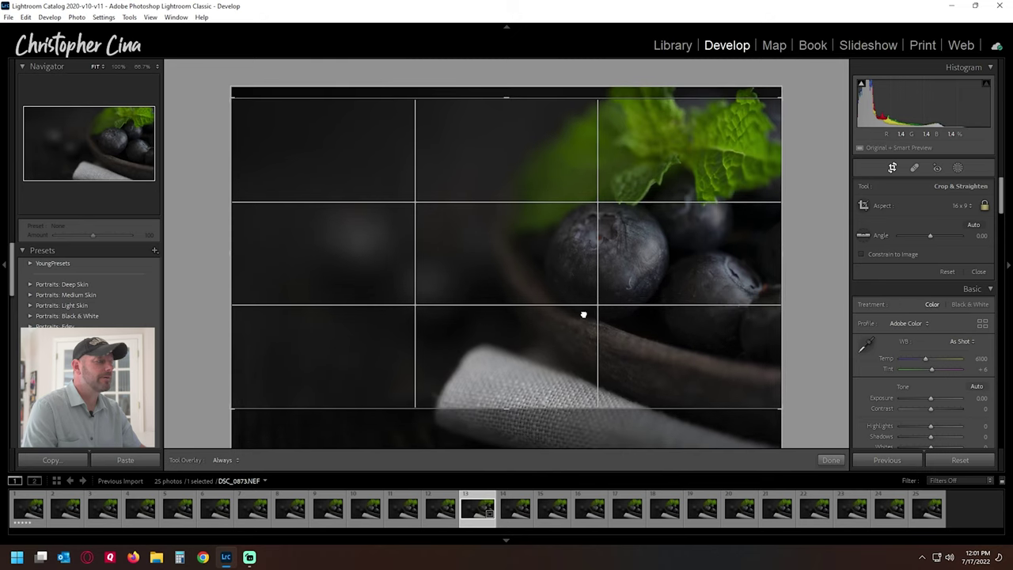
drag(583, 315, 584, 314)
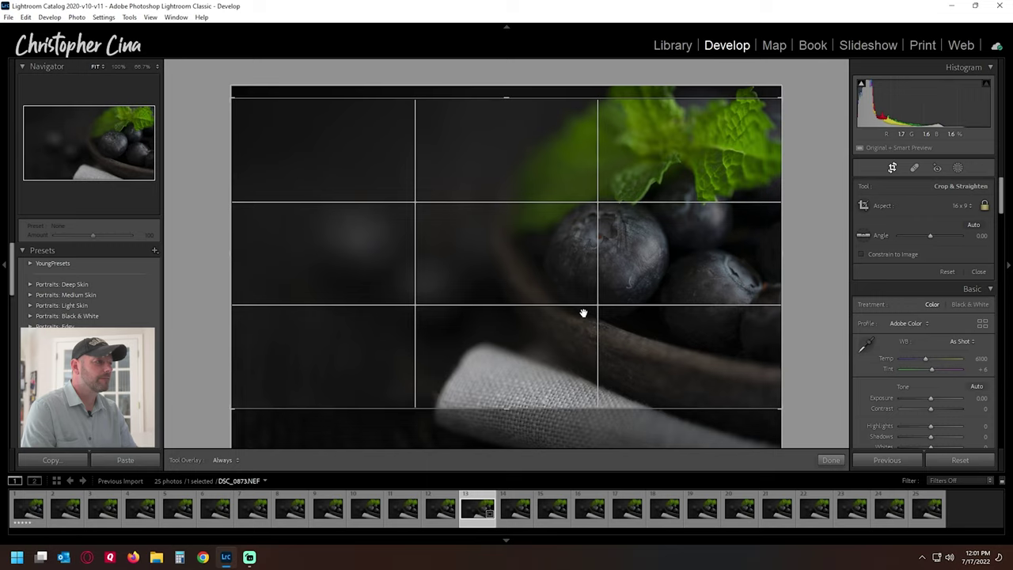
key(Return)
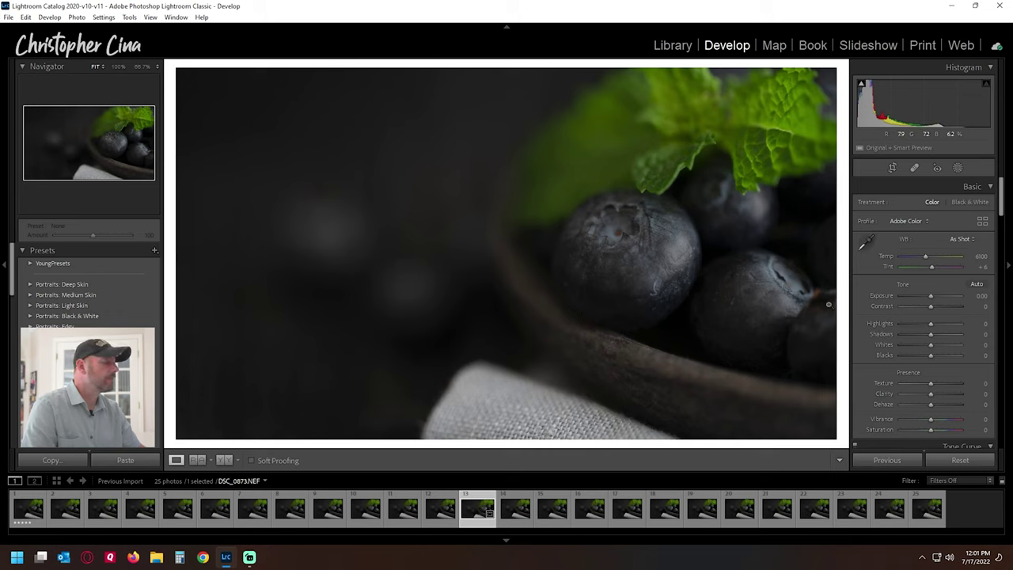
Set exposure to +1.40, highlights to +25, shadows to -28, whites to +14, blacks to -14 and texture to +16
drag(930, 297, 939, 297)
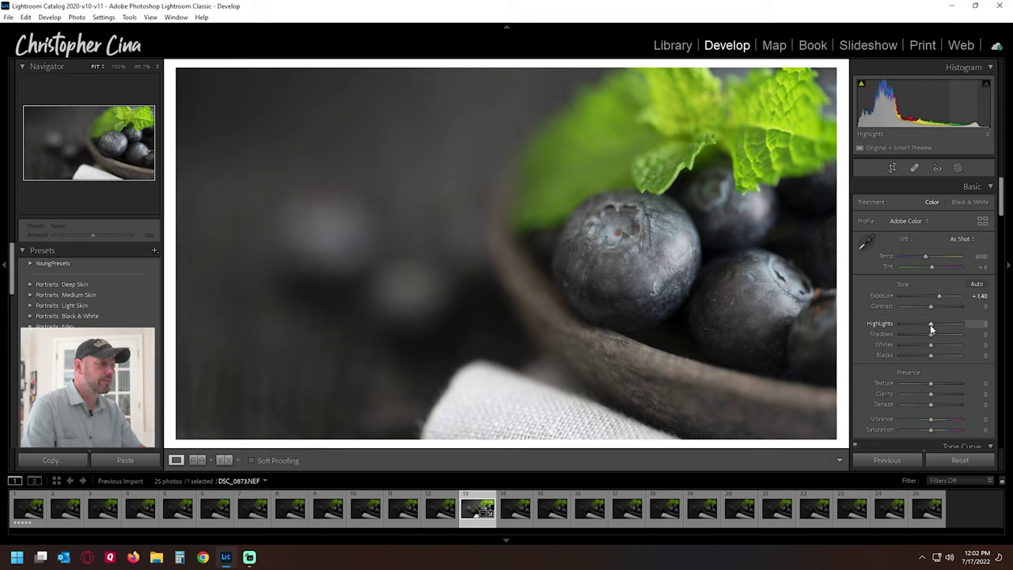
drag(932, 325, 938, 324)
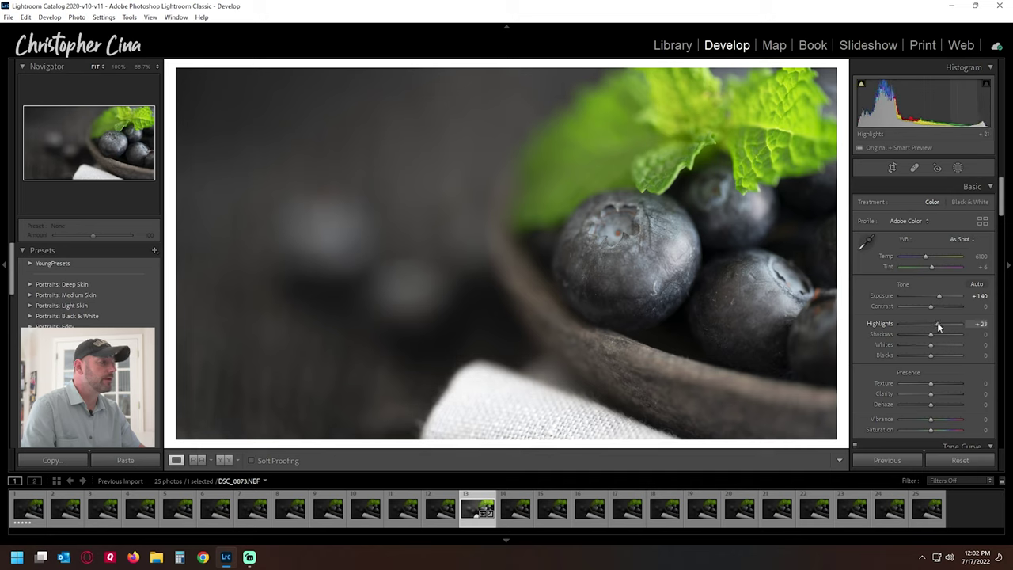
drag(932, 334, 935, 384)
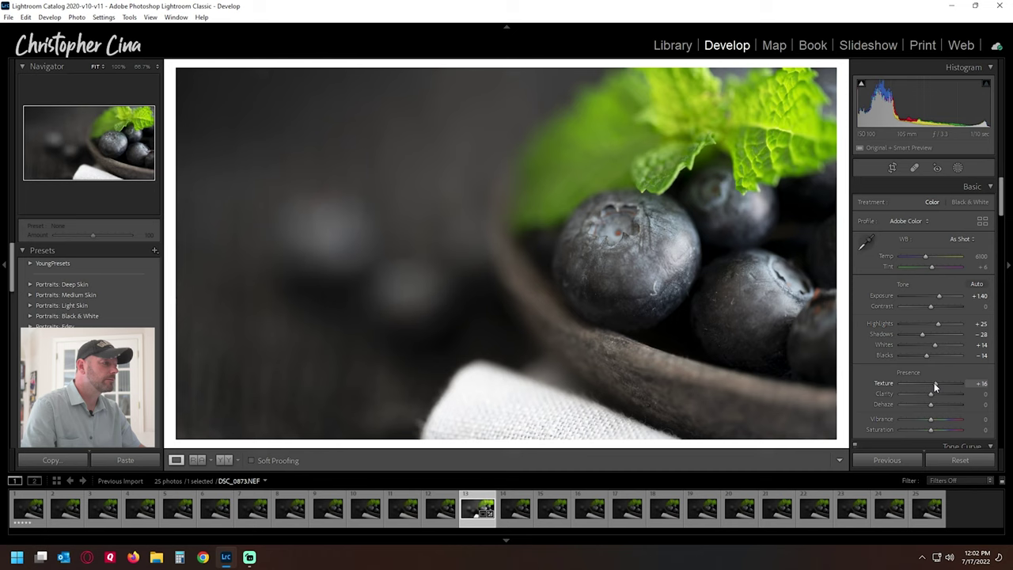
Set the photo's clarity to +11, vibrance to +23 and saturation to +12
drag(932, 395, 936, 398)
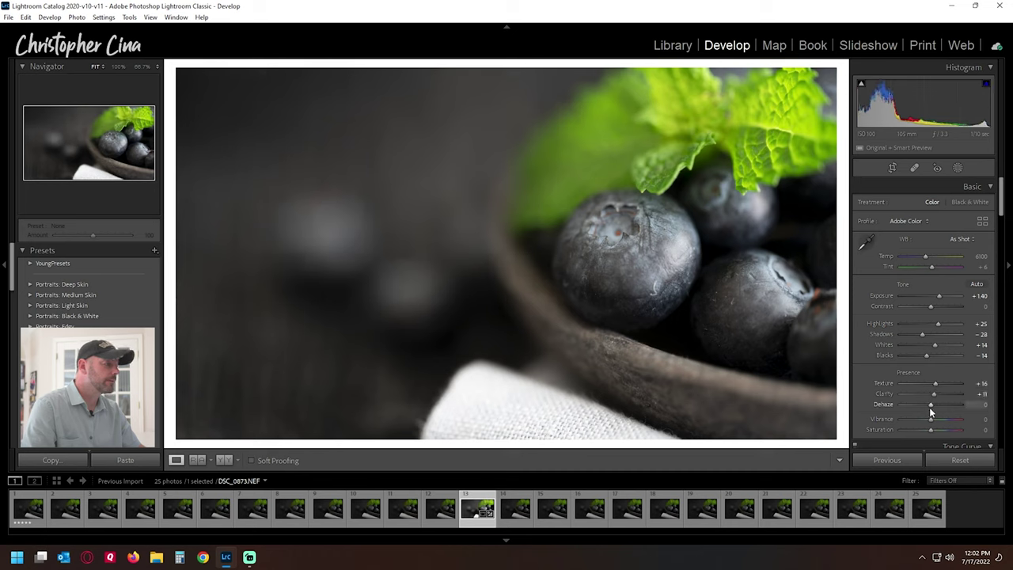
drag(930, 419, 937, 420)
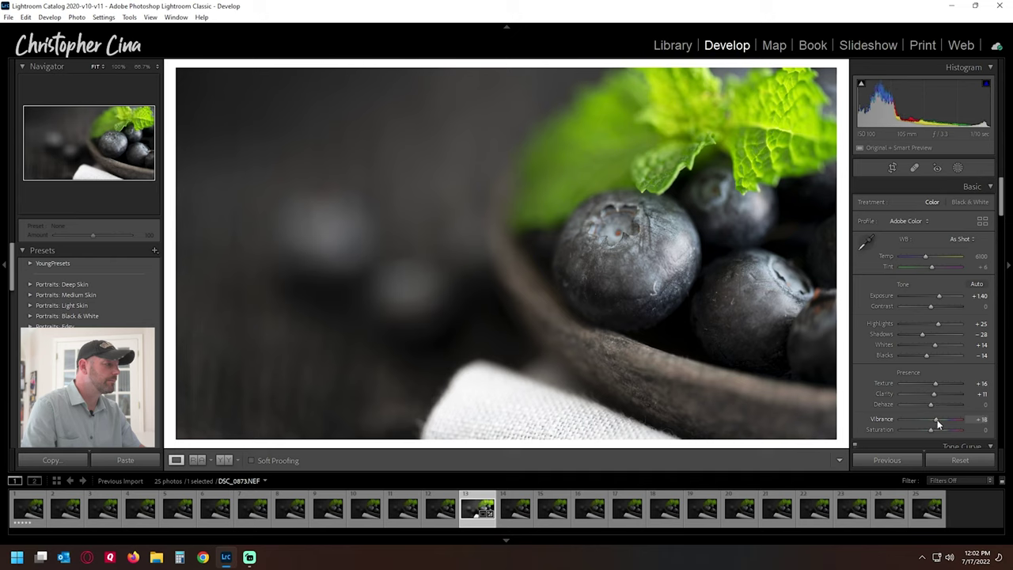
drag(932, 429, 936, 433)
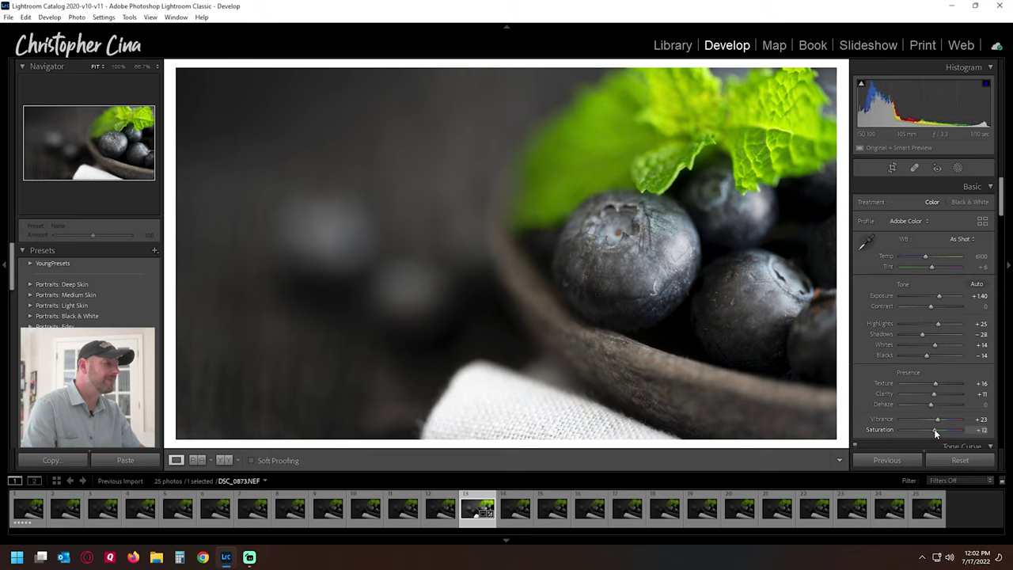
Set the HSL saturation of blue to +22, purple to +10 and green to +8
scroll(883, 373, down, 8)
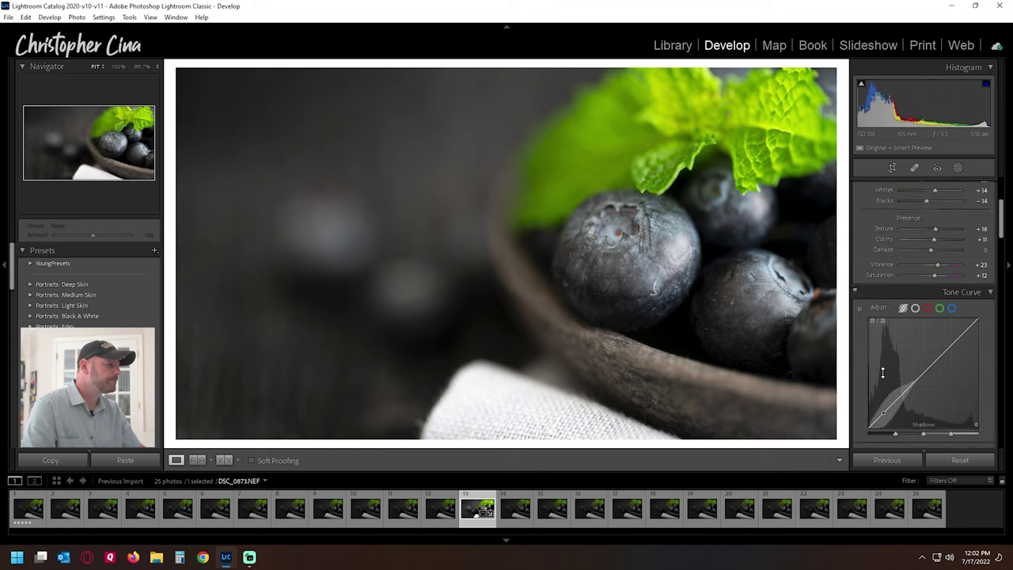
scroll(883, 374, down, 2)
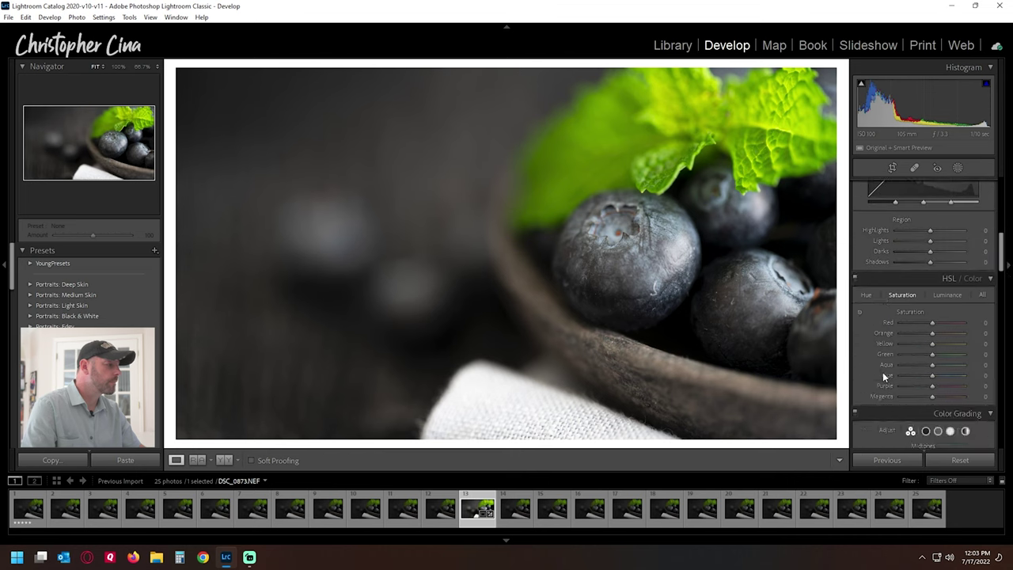
drag(933, 374, 939, 375)
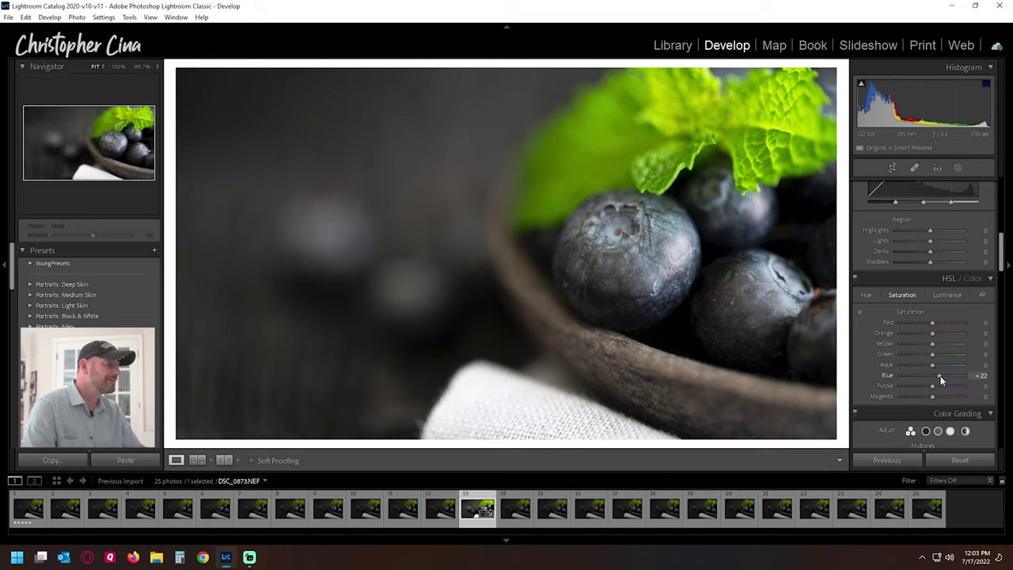
scroll(934, 385, up, 1)
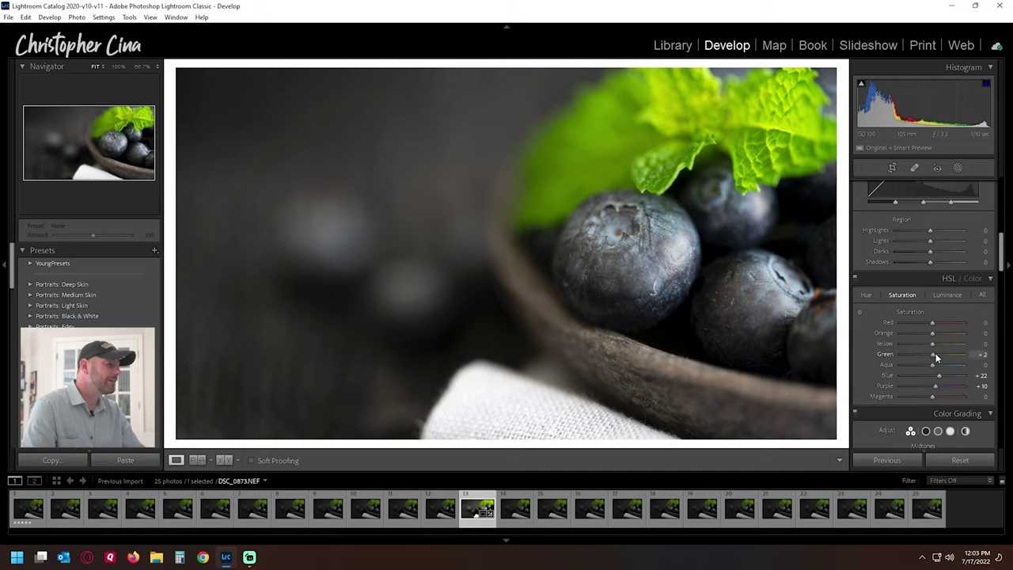
scroll(937, 353, up, 2)
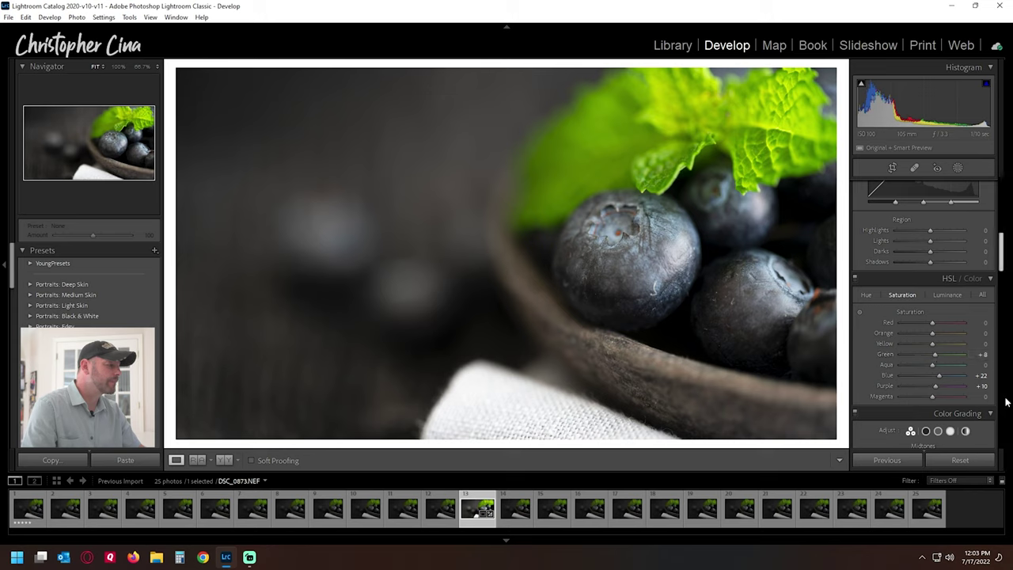
Copy the develop settings of the edited photo DSC_0873.NEF
scroll(964, 443, down, 4)
scroll(964, 443, down, 5)
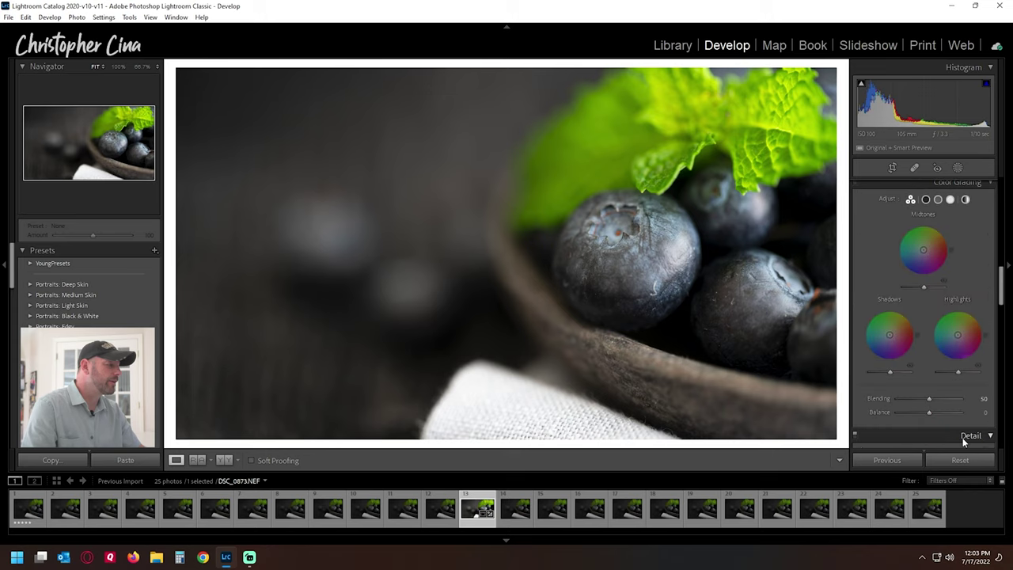
scroll(975, 410, up, 10)
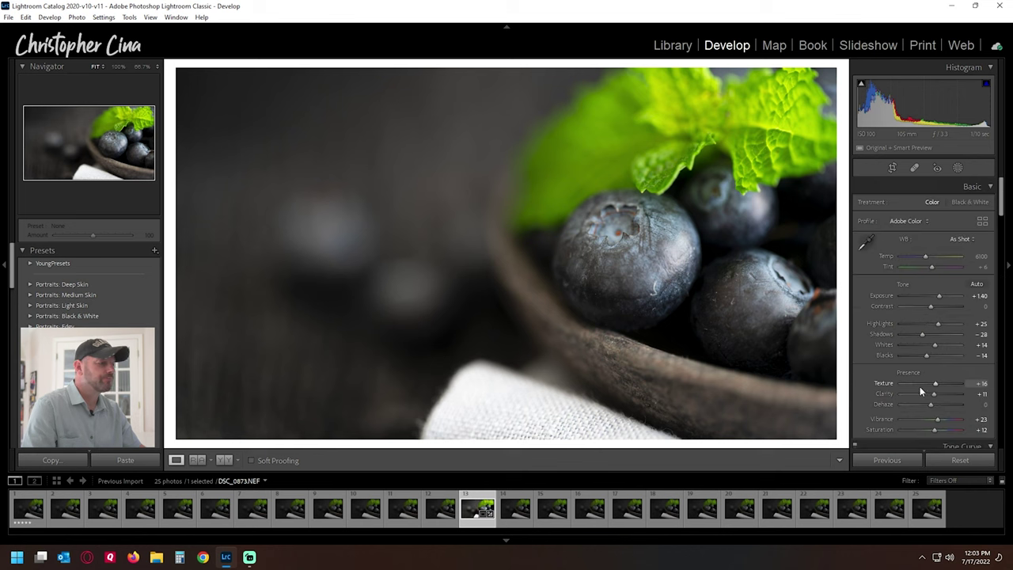
right_click(472, 518)
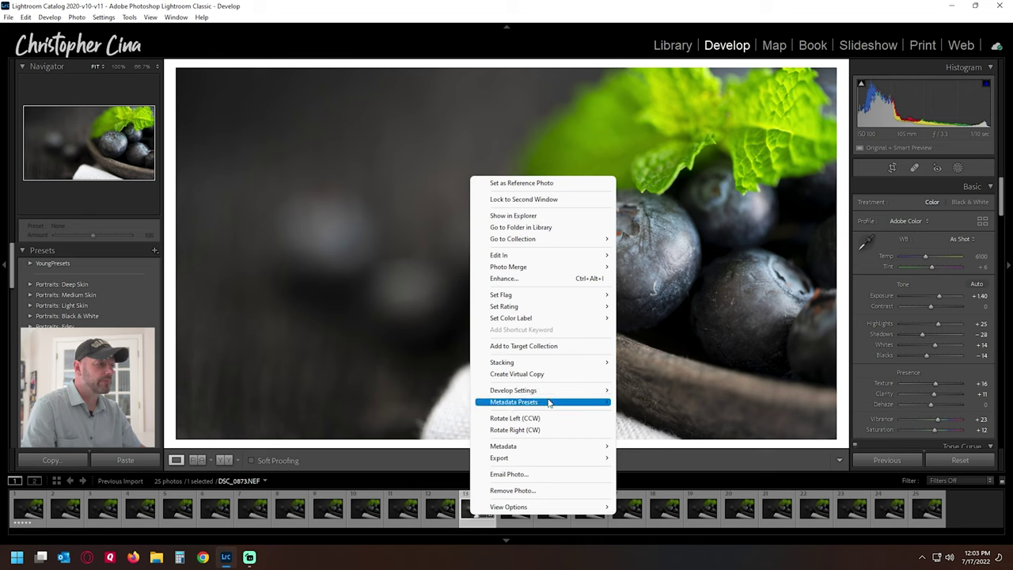
mouse_move(555, 395)
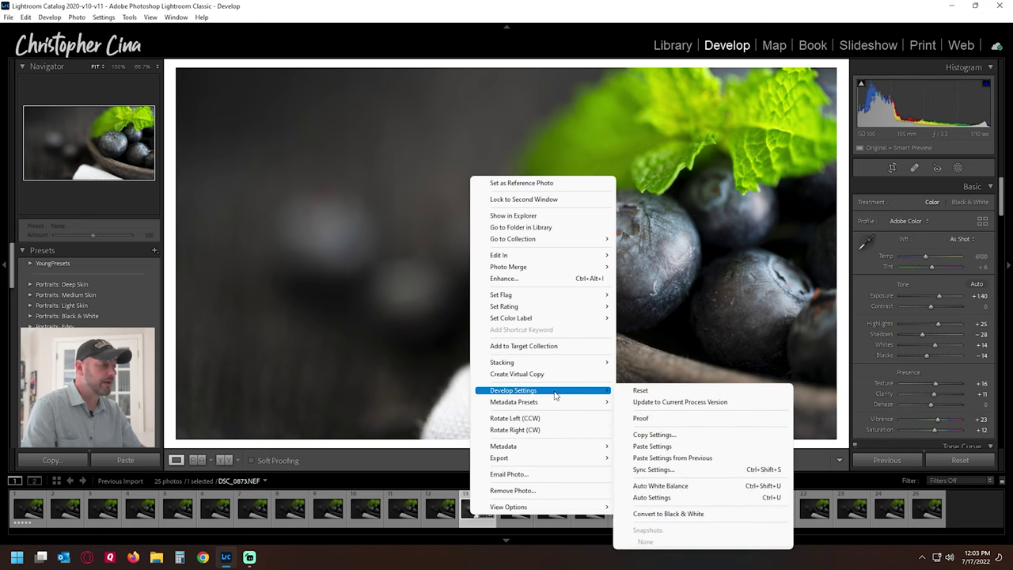
click(654, 435)
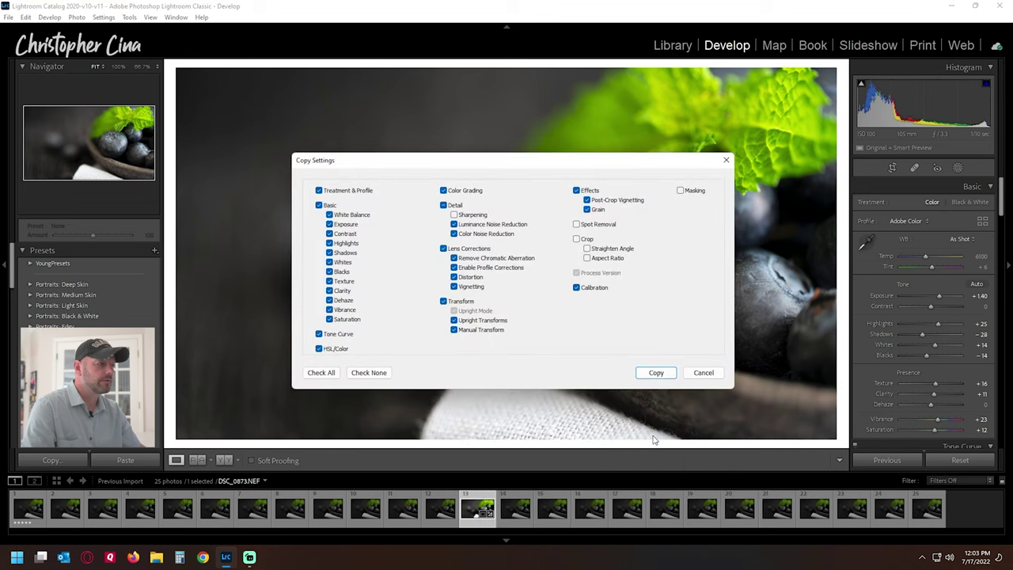
click(656, 373)
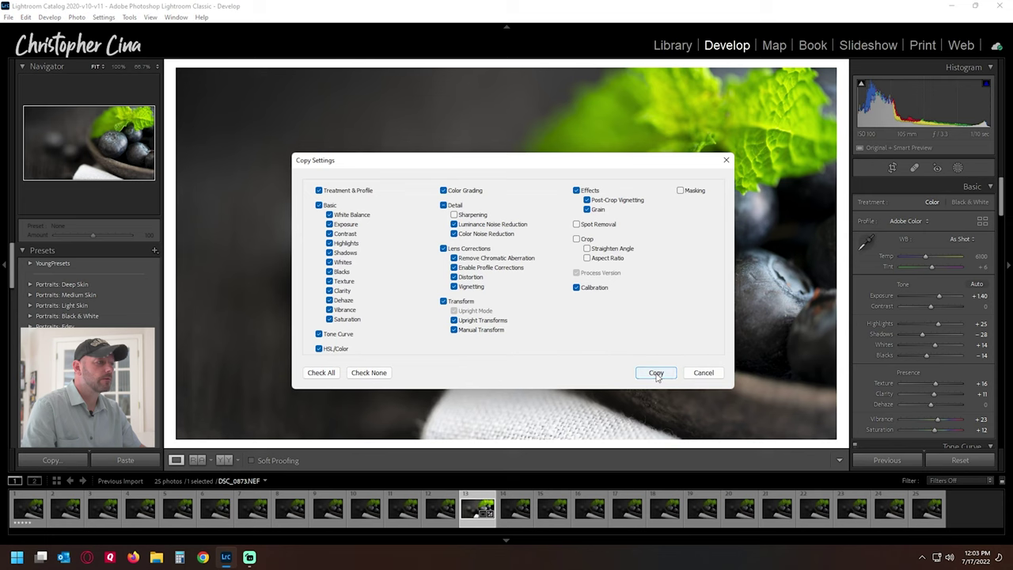
Select all 25 photos in the filmstrip and paste the copied develop settings onto them
click(44, 522)
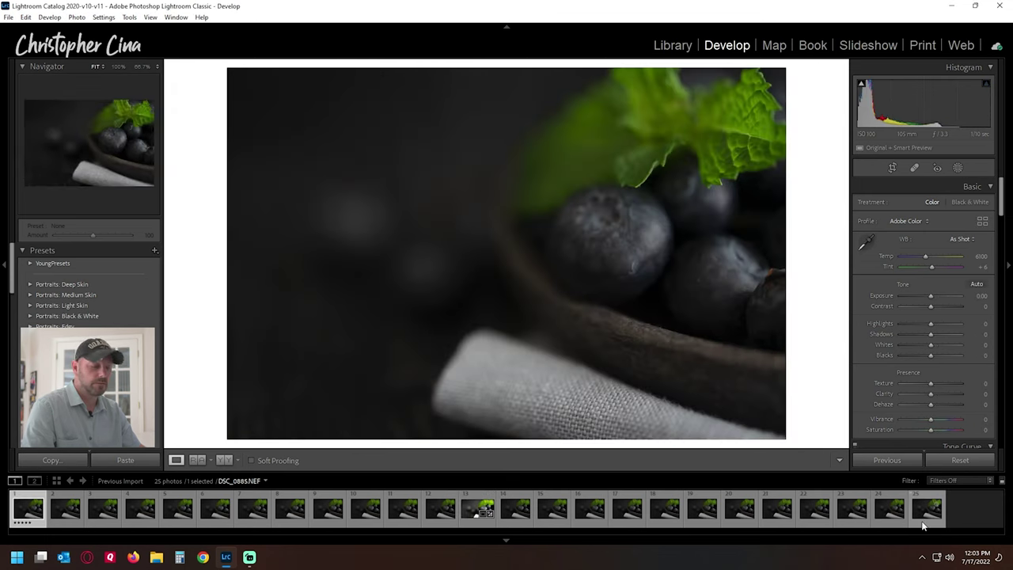
shift+click(922, 526)
right_click(922, 526)
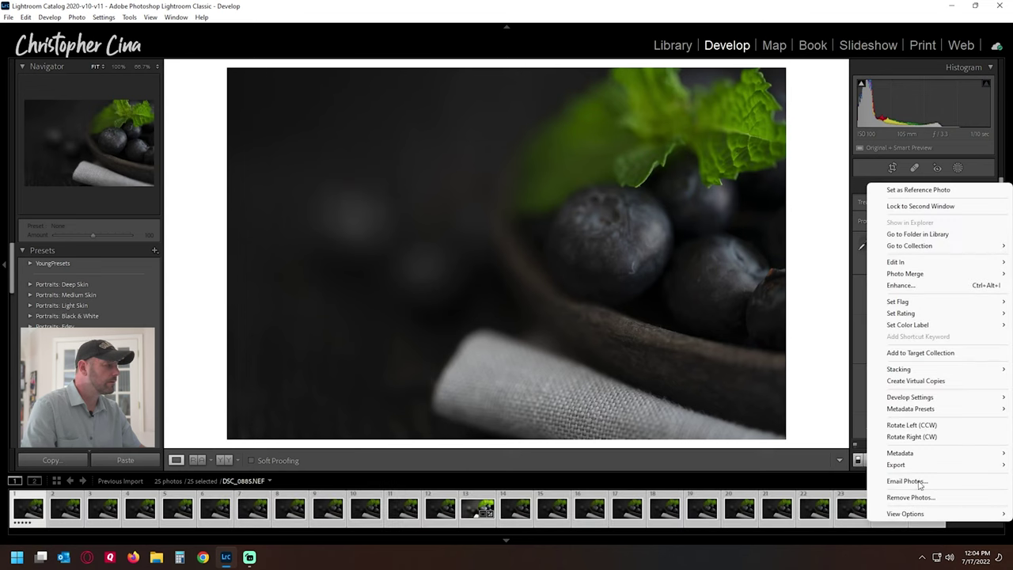
mouse_move(926, 400)
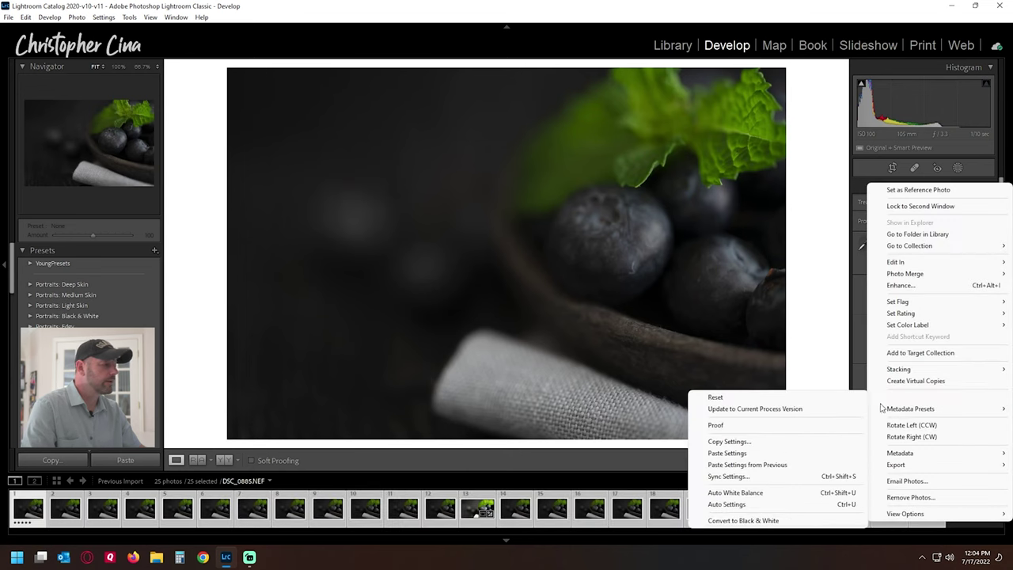
click(736, 455)
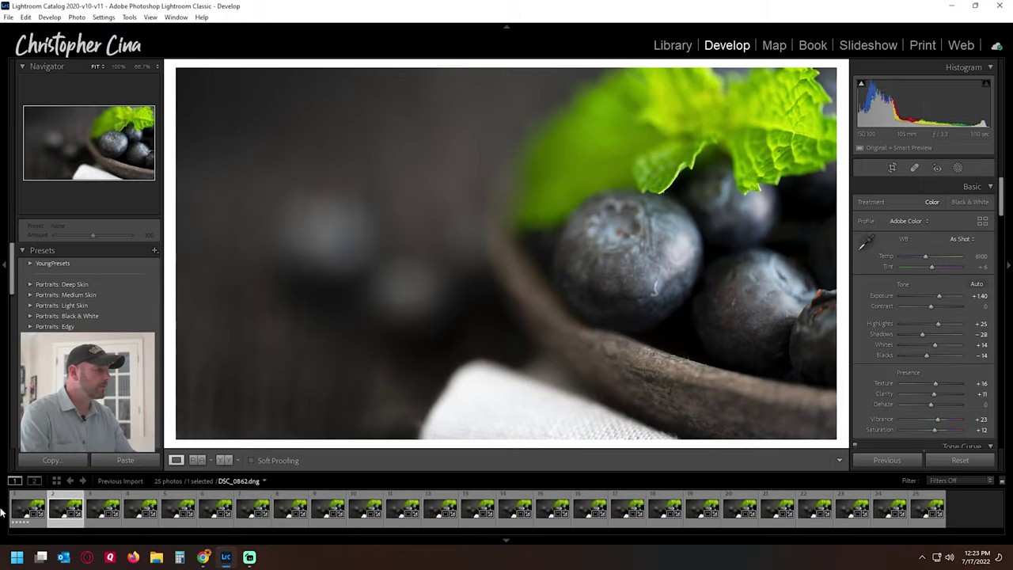
Select all 25 DNG photos and open them as layers in one Photoshop document
click(26, 511)
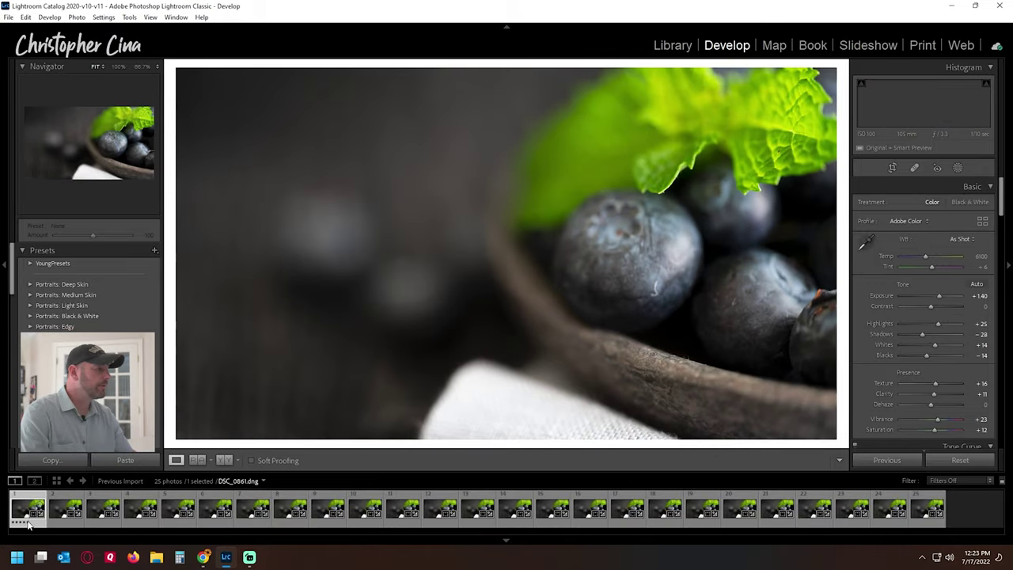
shift+click(928, 524)
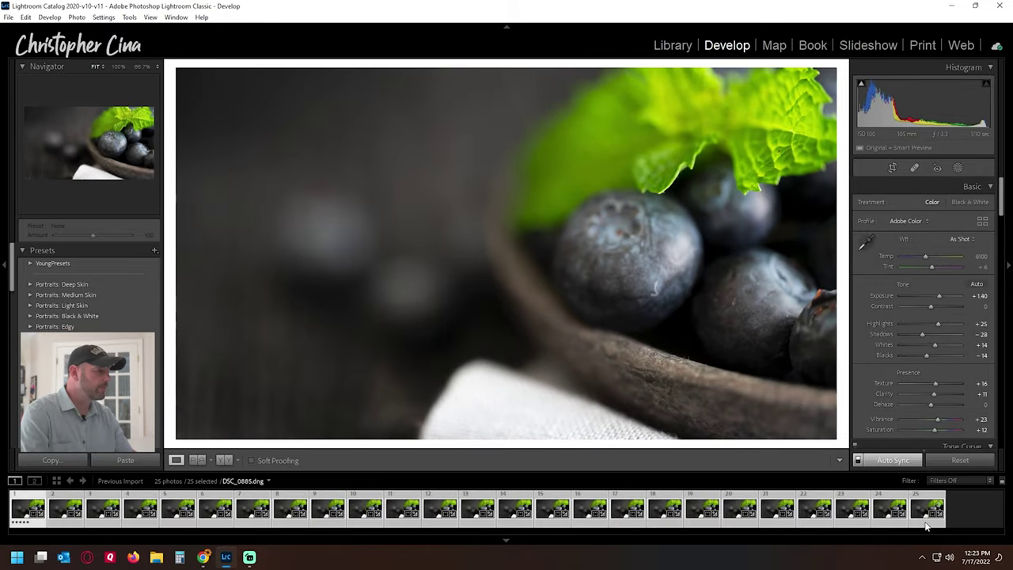
right_click(928, 525)
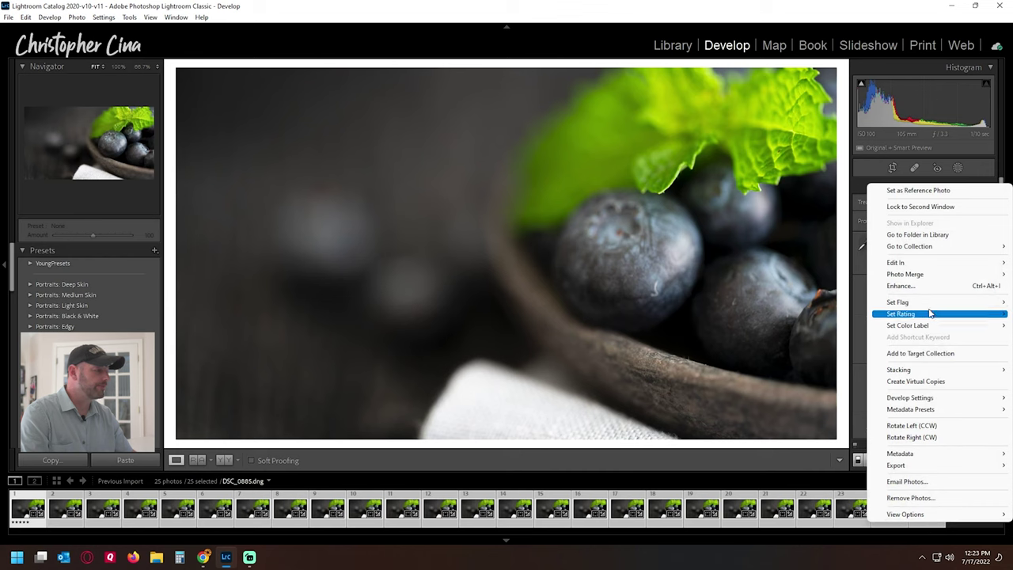
mouse_move(925, 267)
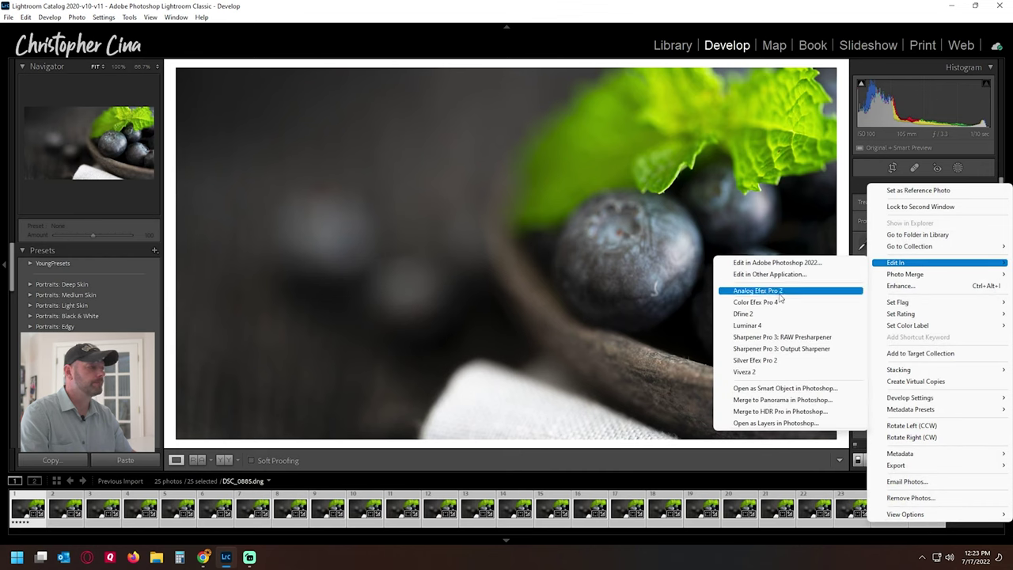
click(775, 424)
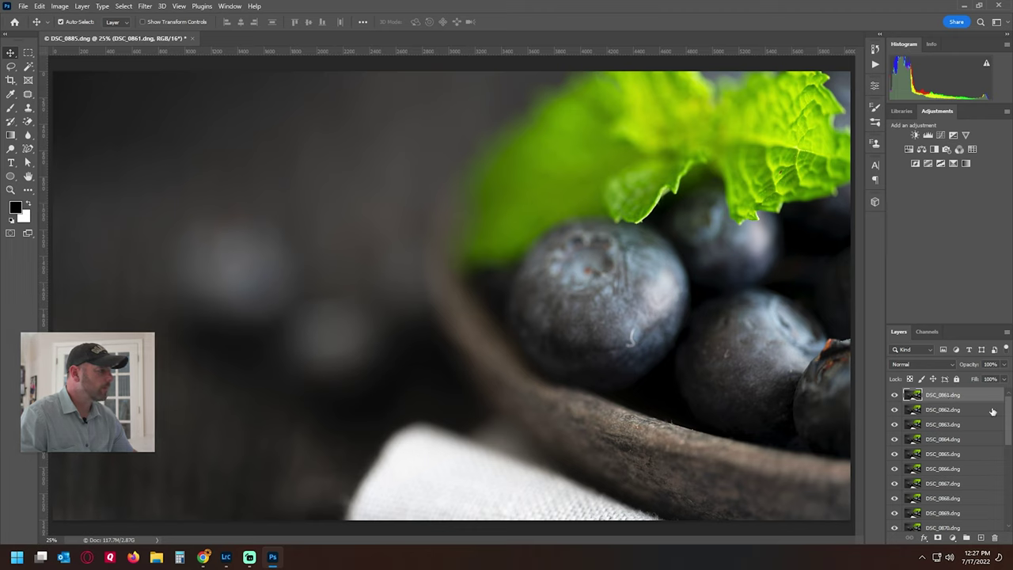
Select all 25 layers and auto-align them using Auto projection with vignette removal and geometric distortion correction enabled
drag(1008, 418, 1004, 513)
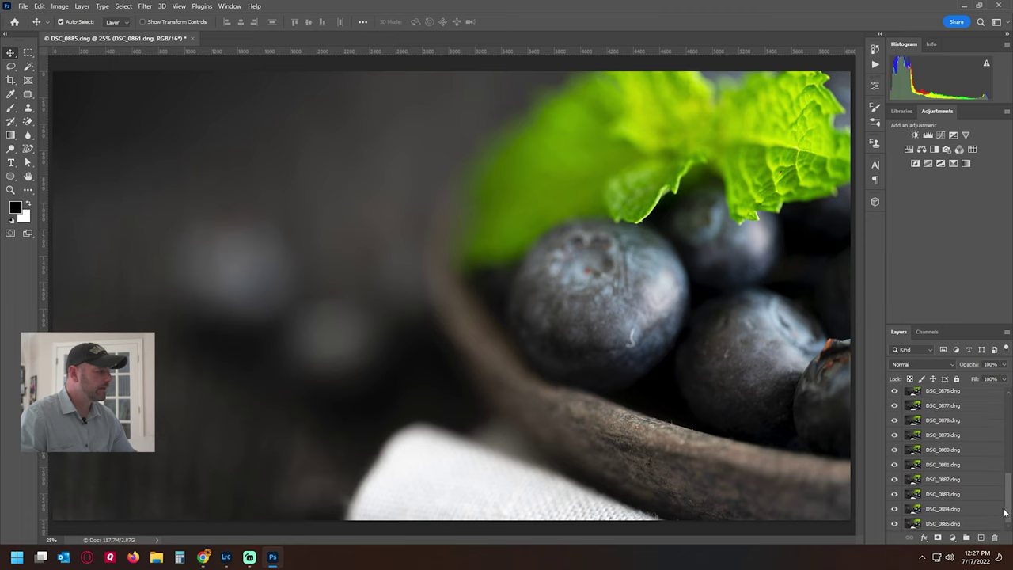
shift+click(944, 524)
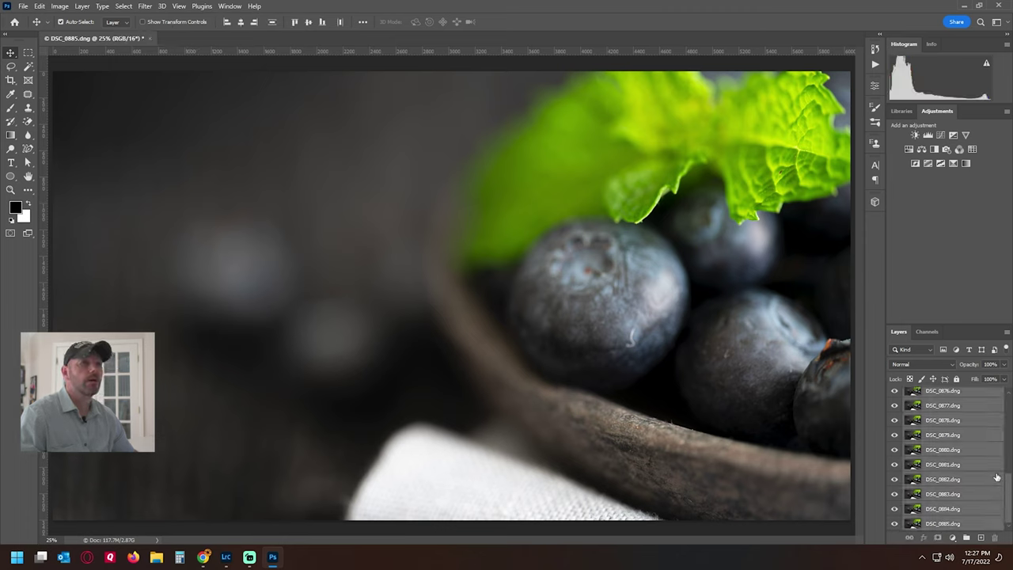
click(39, 8)
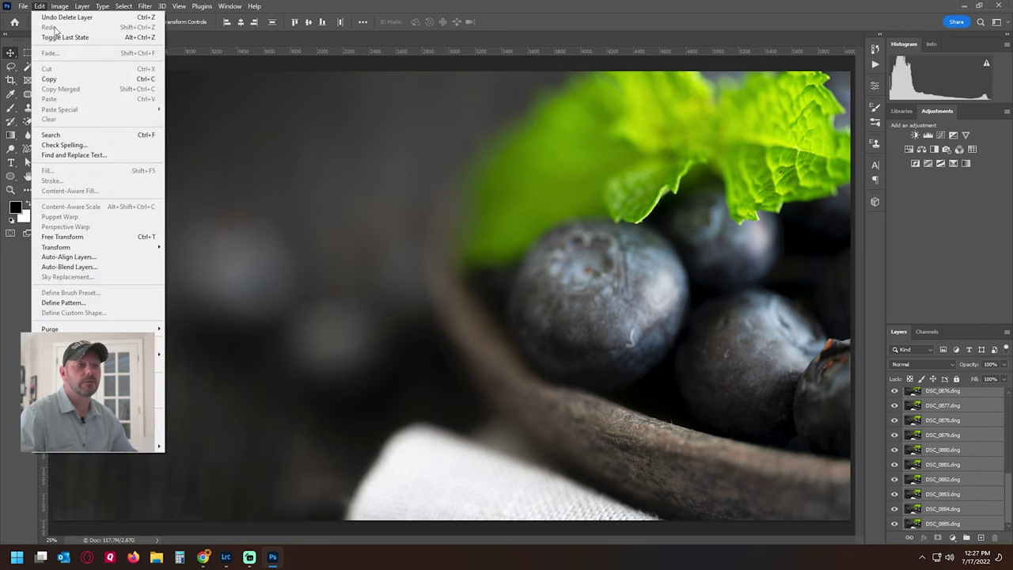
click(70, 256)
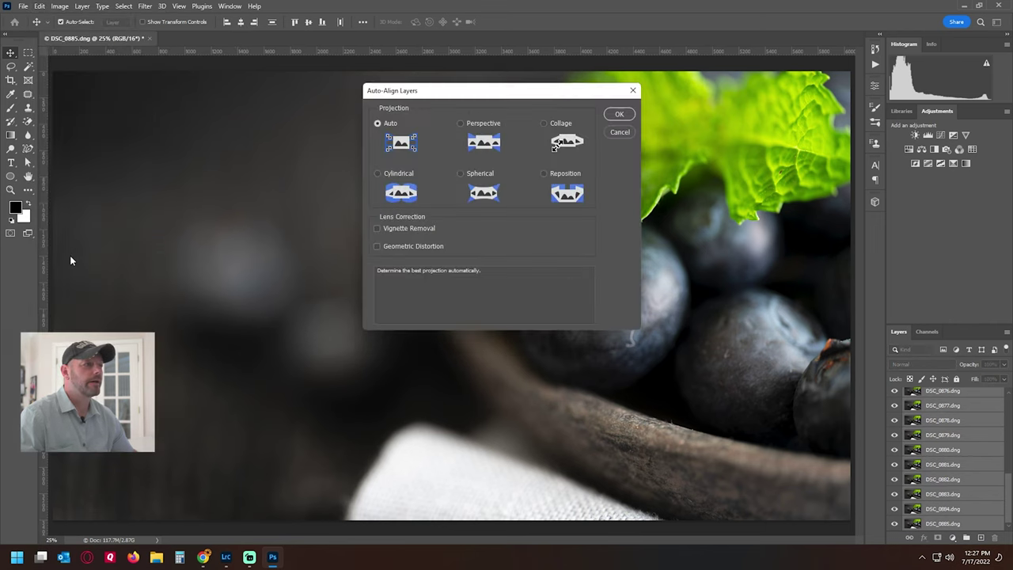
click(377, 247)
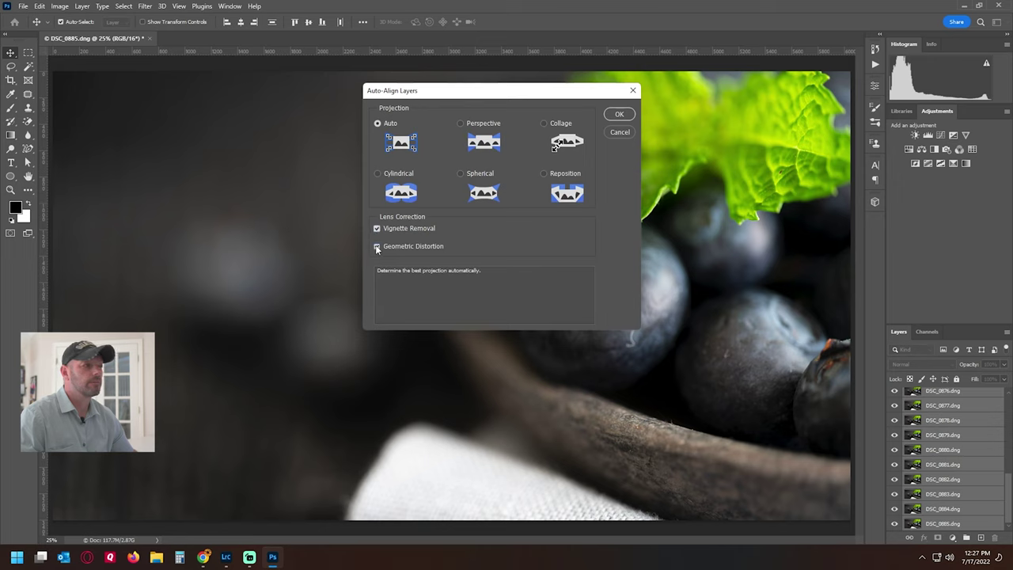
click(619, 115)
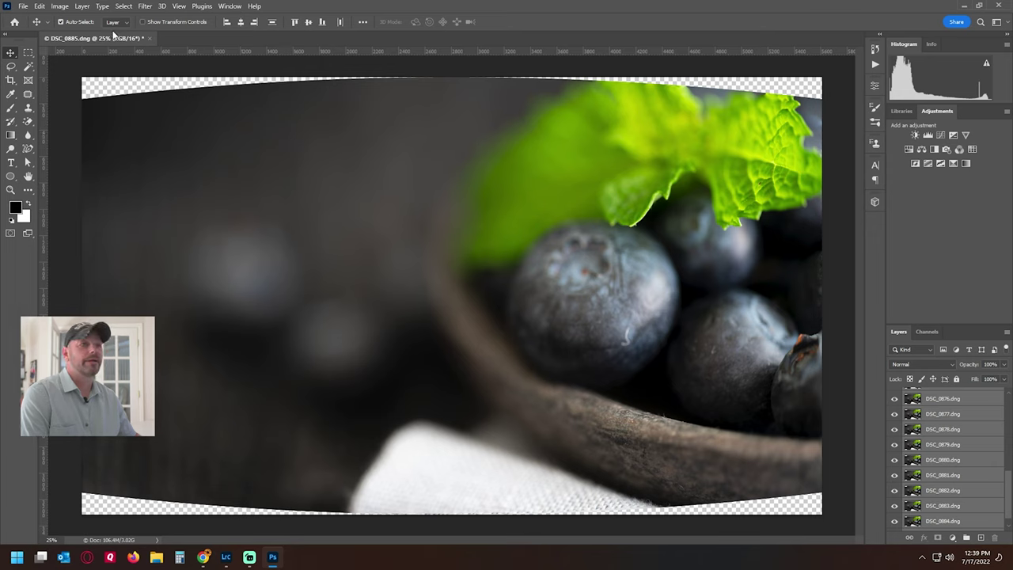
Auto-blend the aligned layers as Stack Images with seamless tones and colors and content-aware fill of transparent areas
click(38, 7)
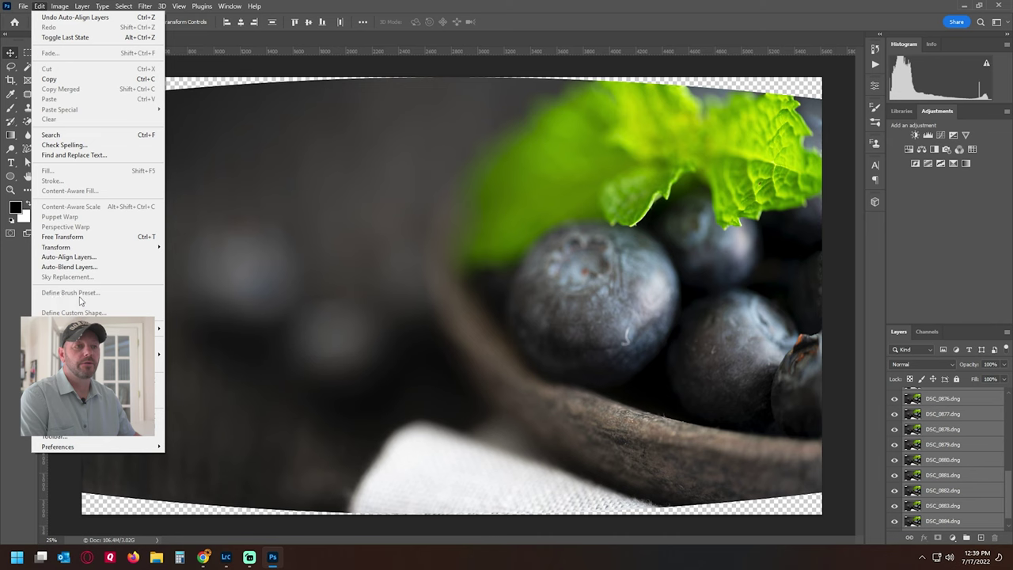
click(74, 267)
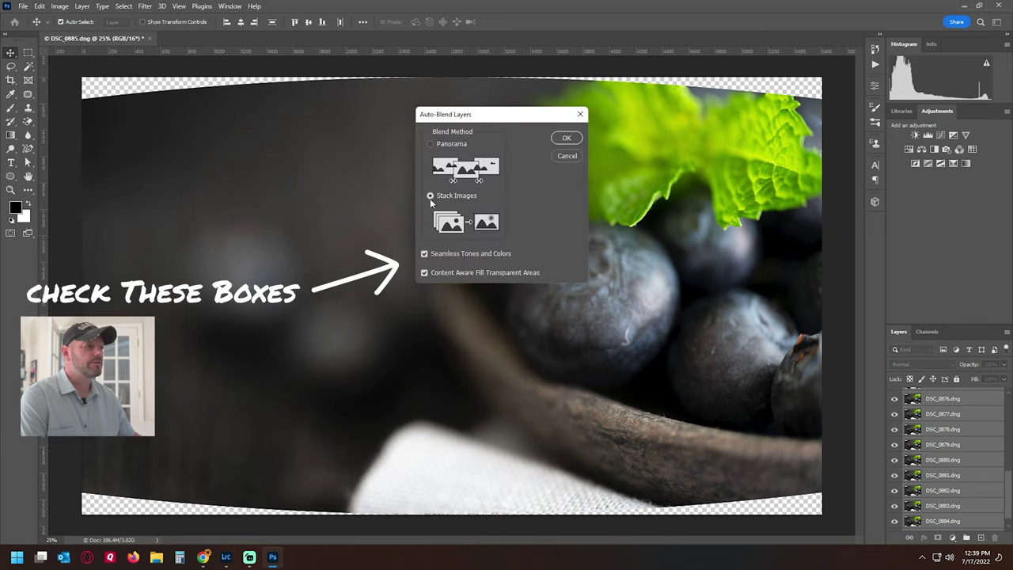
click(565, 139)
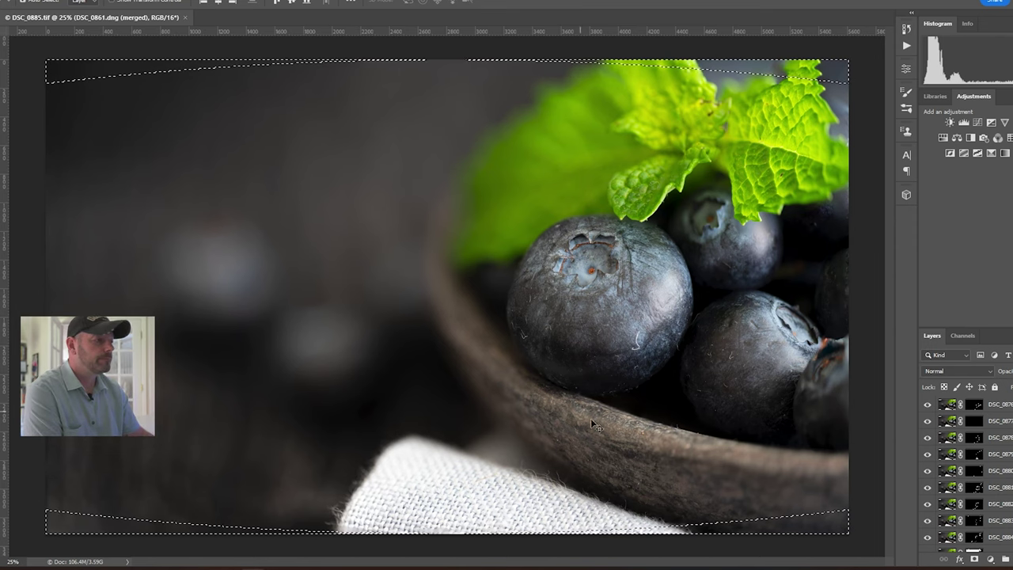
Examine the blend masks on the layers from the merged result down to DSC_0885.dng
scroll(1007, 464, up, 3)
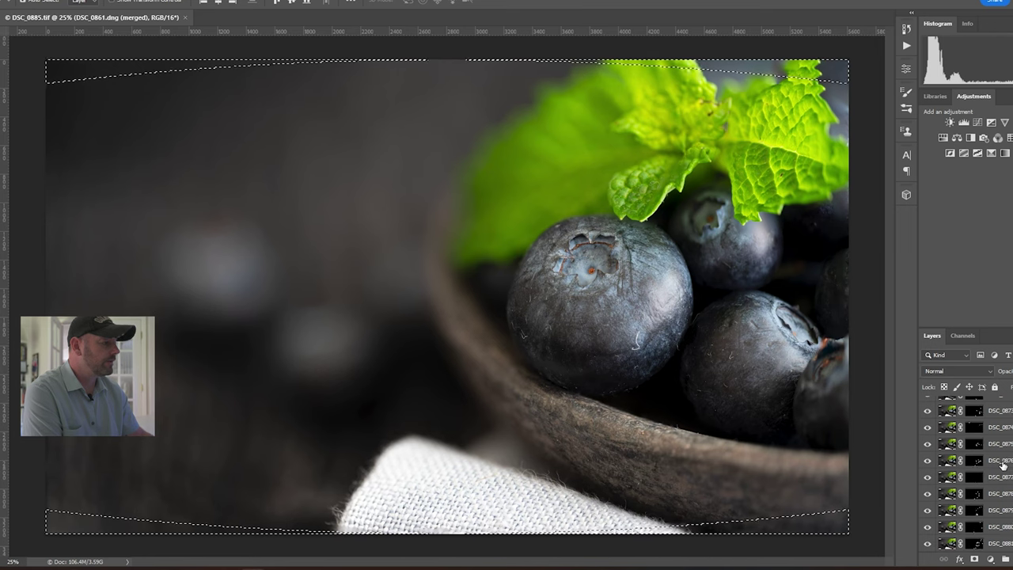
scroll(1002, 465, up, 2)
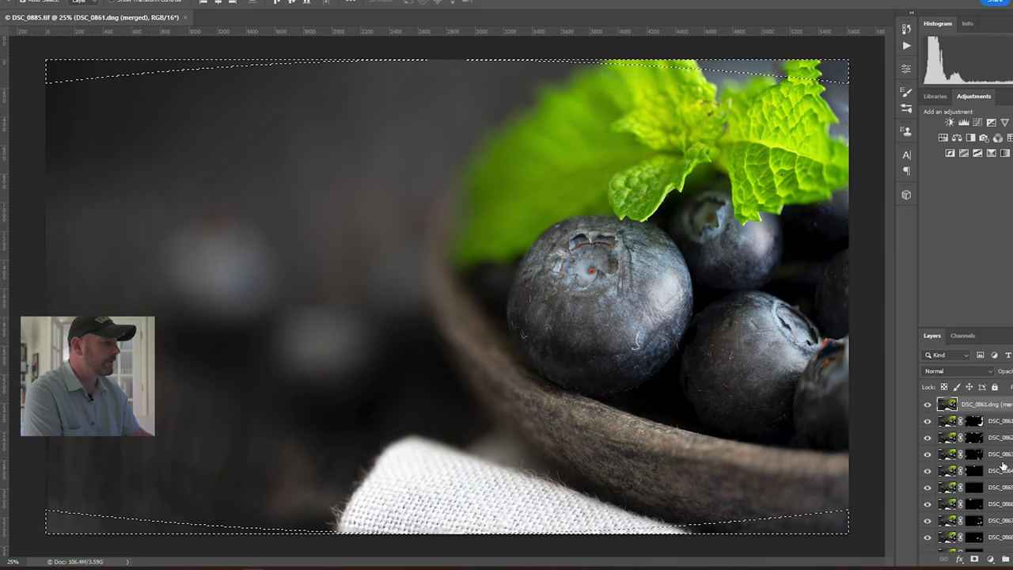
scroll(1003, 467, down, 2)
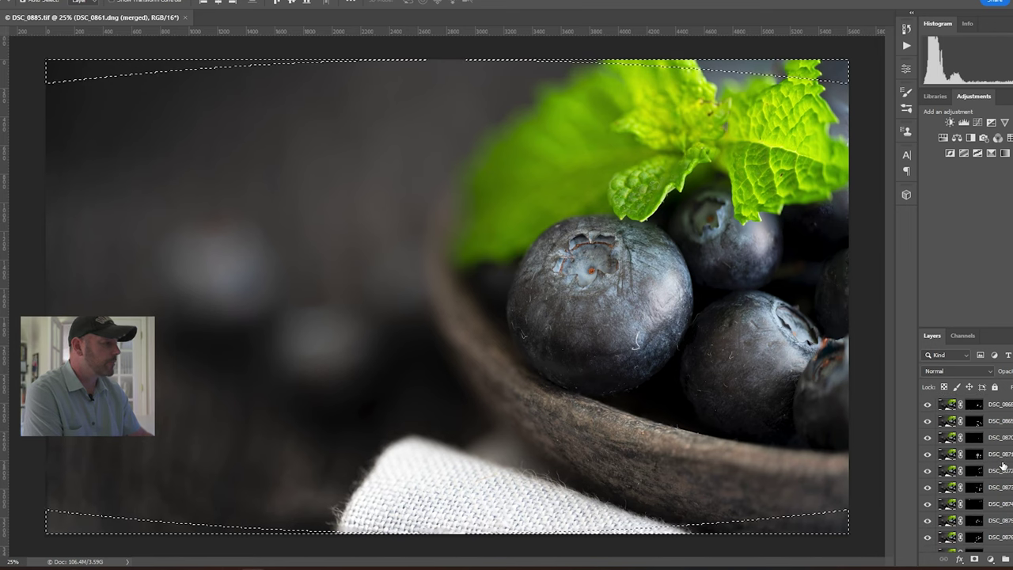
scroll(1004, 467, down, 4)
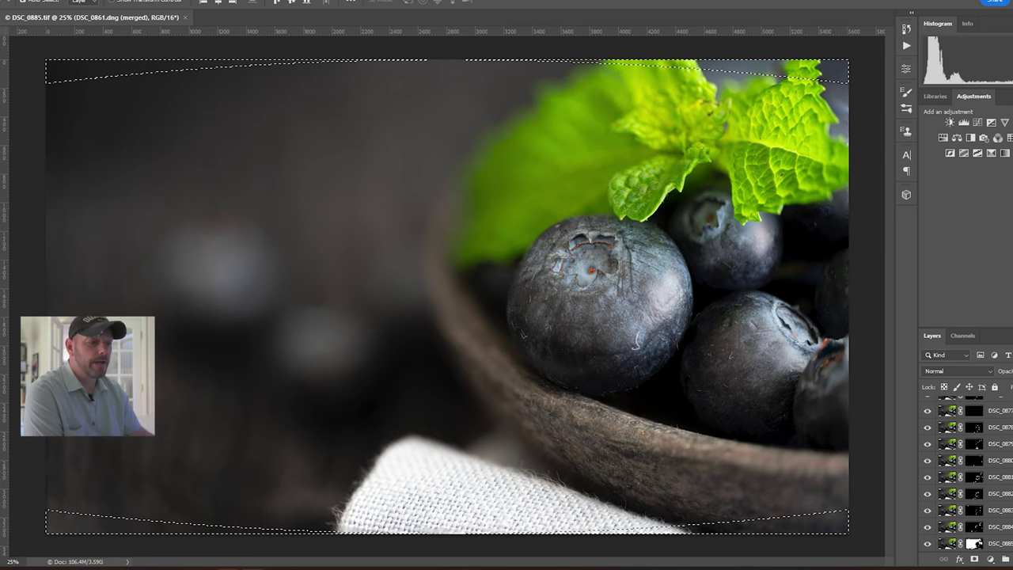
Switch to Lightroom Classic and compare a single source frame, including its blueberry detail at 100%, with the stacked TIFF
click(221, 525)
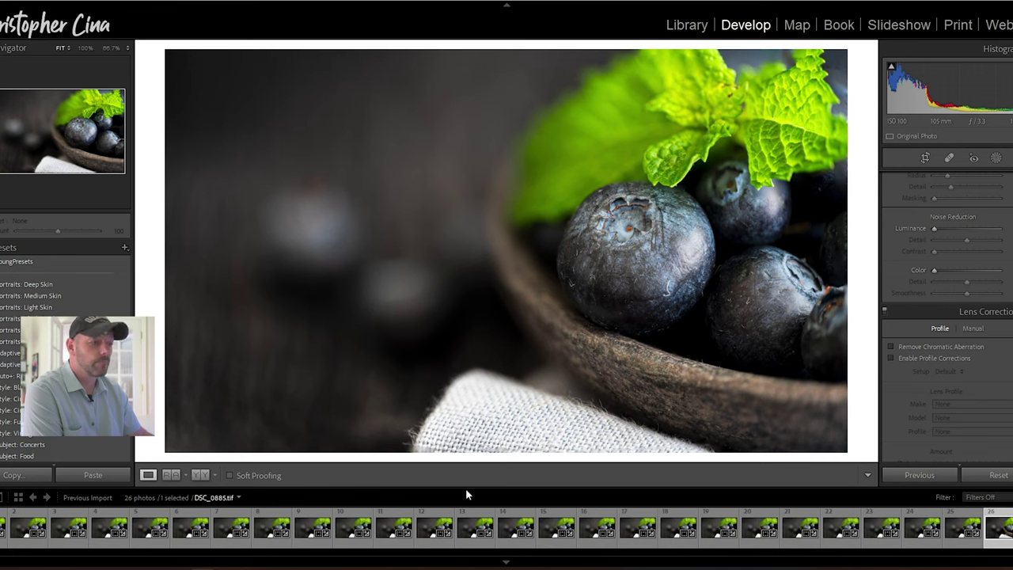
click(478, 543)
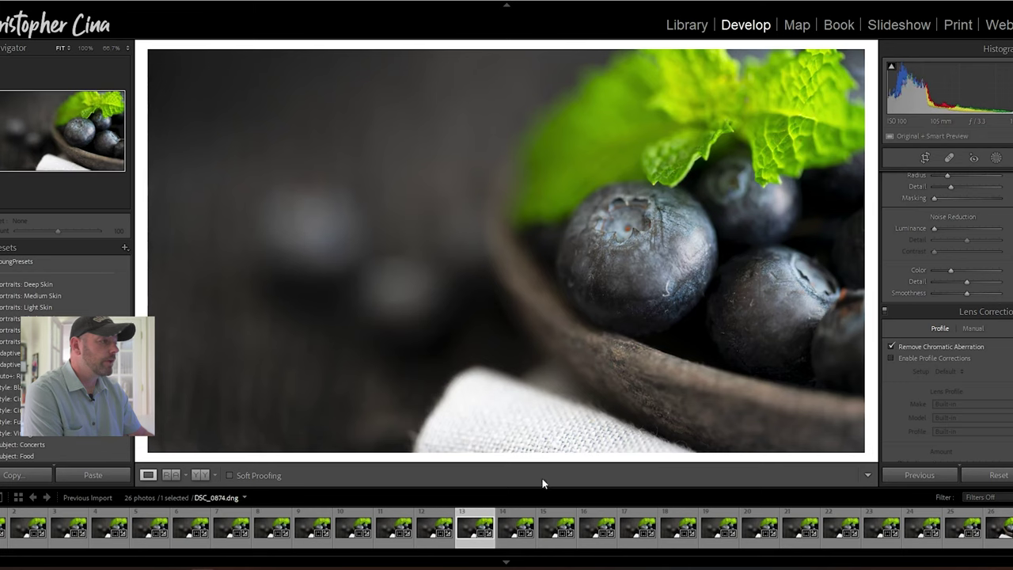
click(627, 232)
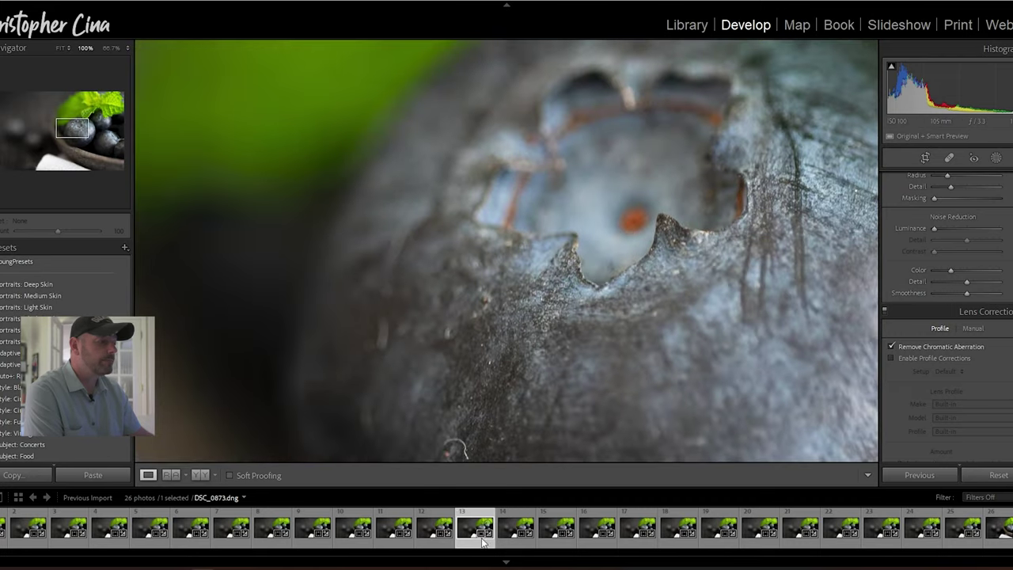
click(628, 231)
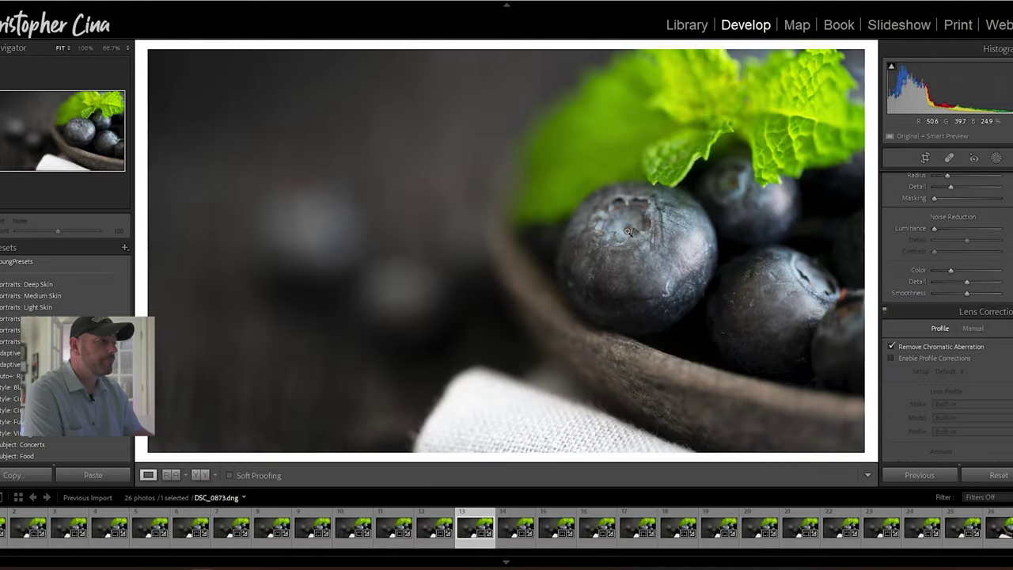
click(1002, 543)
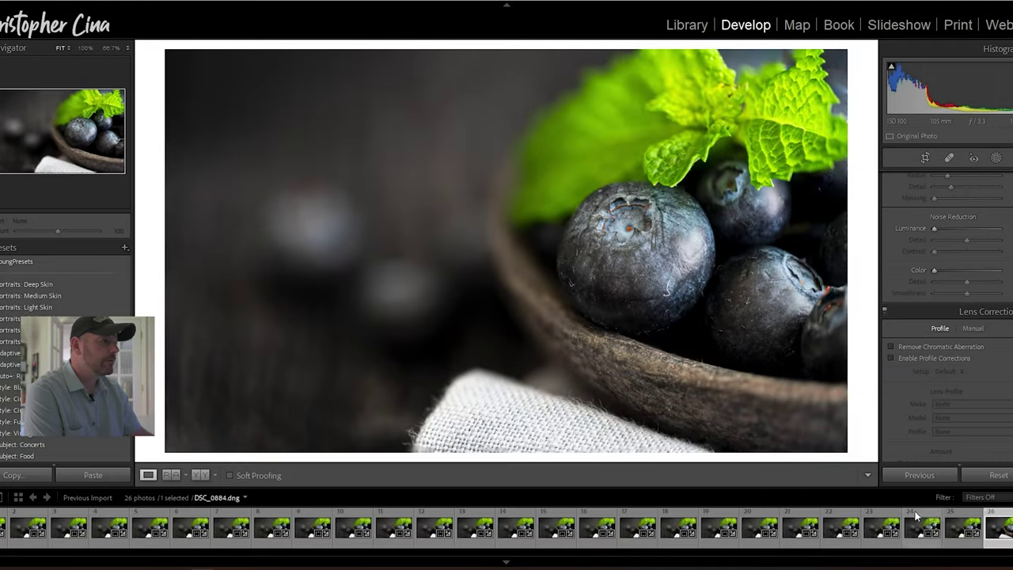